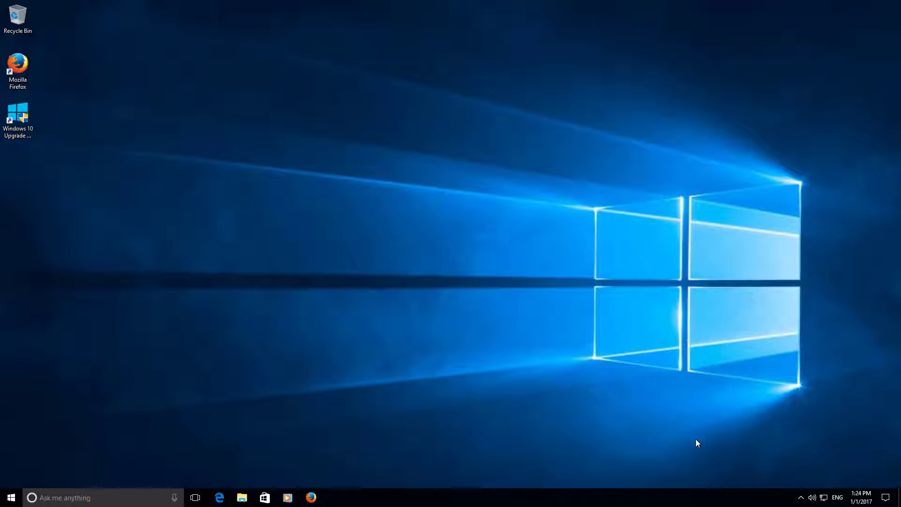
Bring up the Action Center from the right end of the taskbar
click(886, 497)
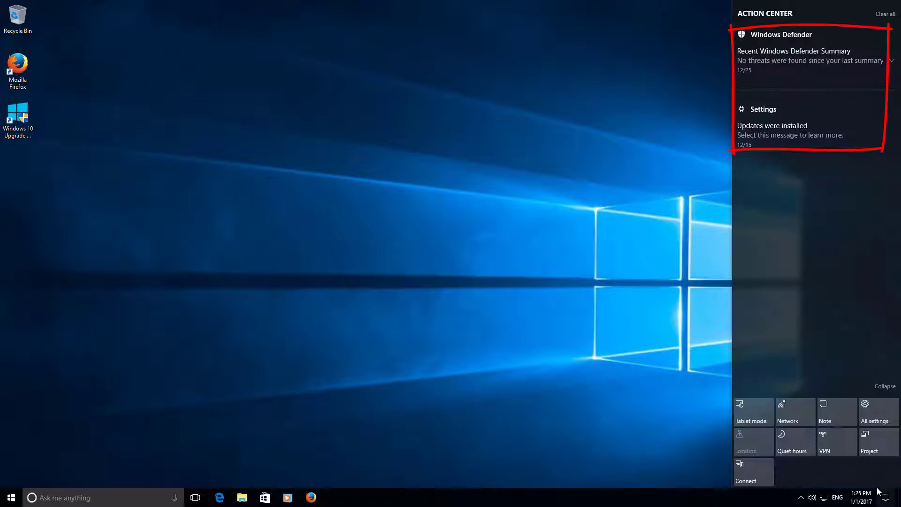
mouse_move(690, 143)
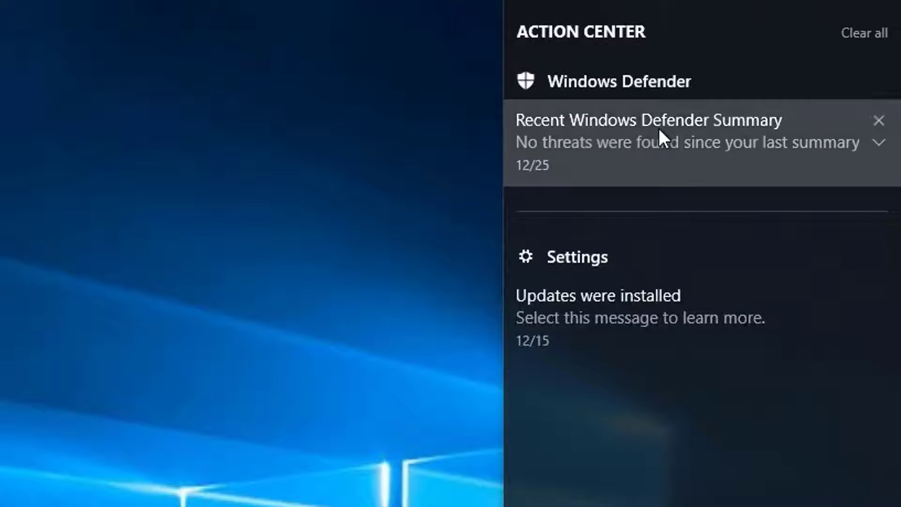
Check the Windows Defender notification's options, close Settings and reopen the Action Center
right_click(659, 126)
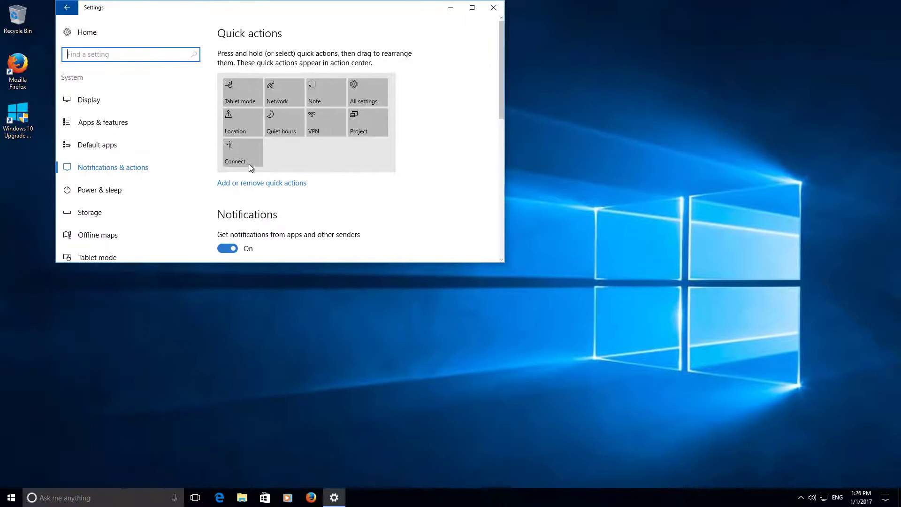
click(495, 9)
click(886, 497)
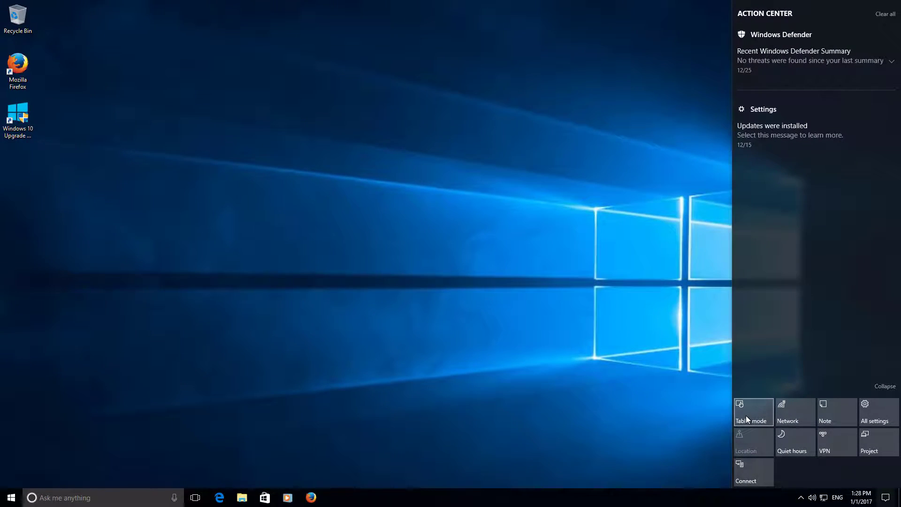
Turn on Tablet mode, show the Start screen's All apps list, then reopen the Action Center (Win+A)
click(746, 418)
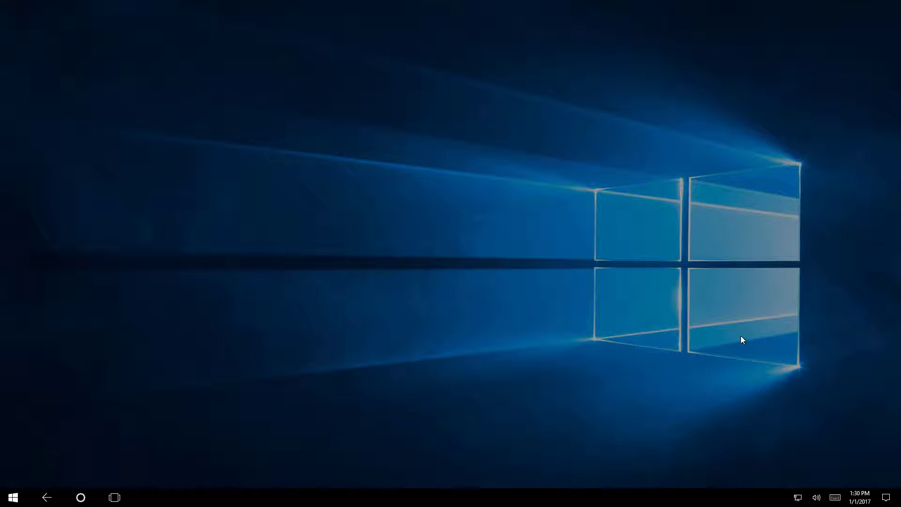
key(super)
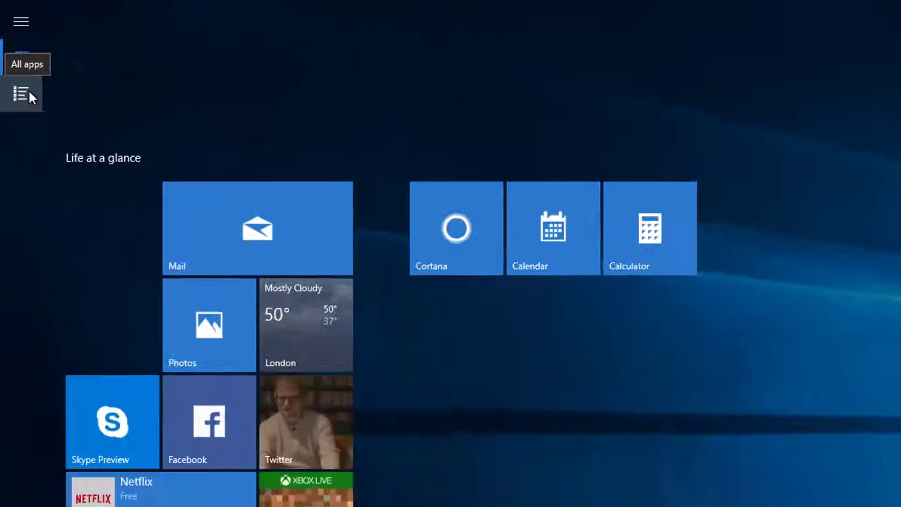
click(18, 56)
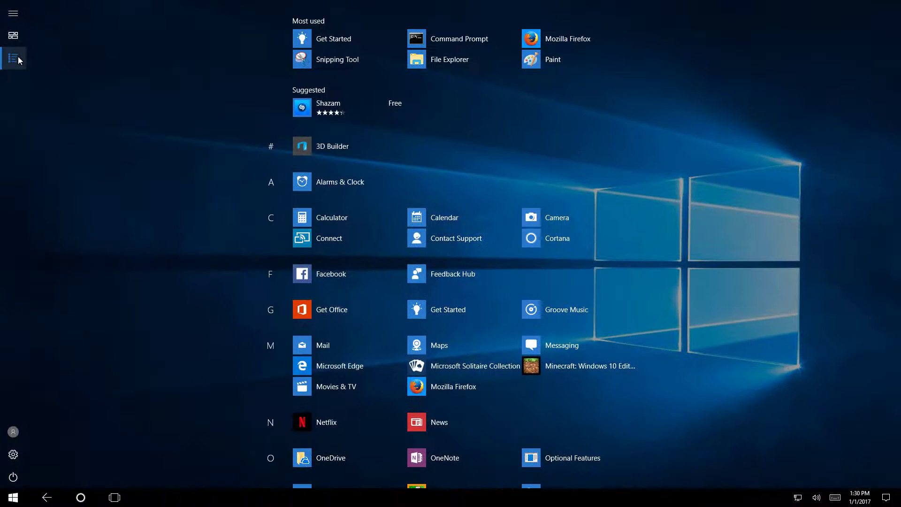
key(super+a)
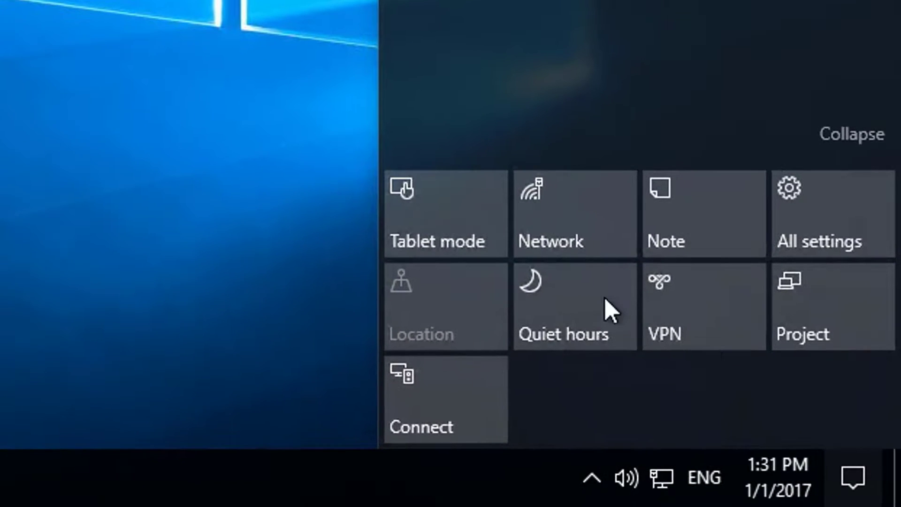
click(582, 202)
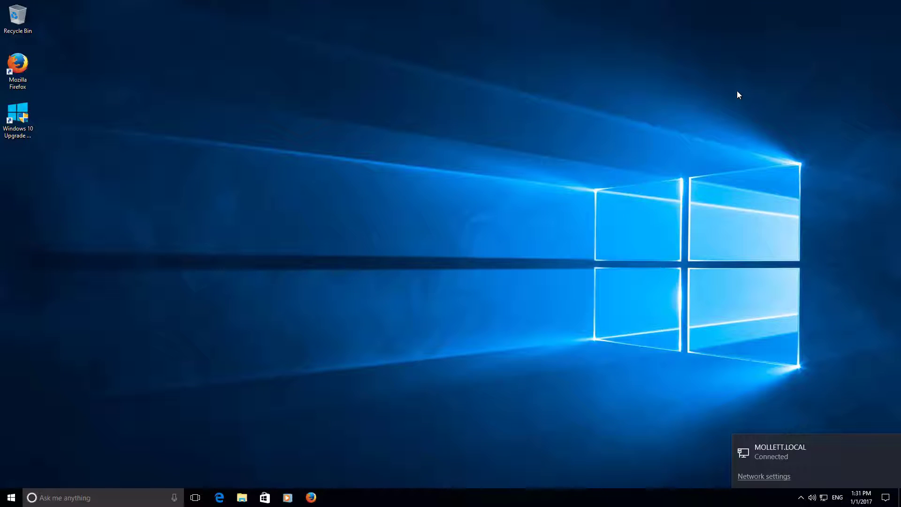
click(800, 459)
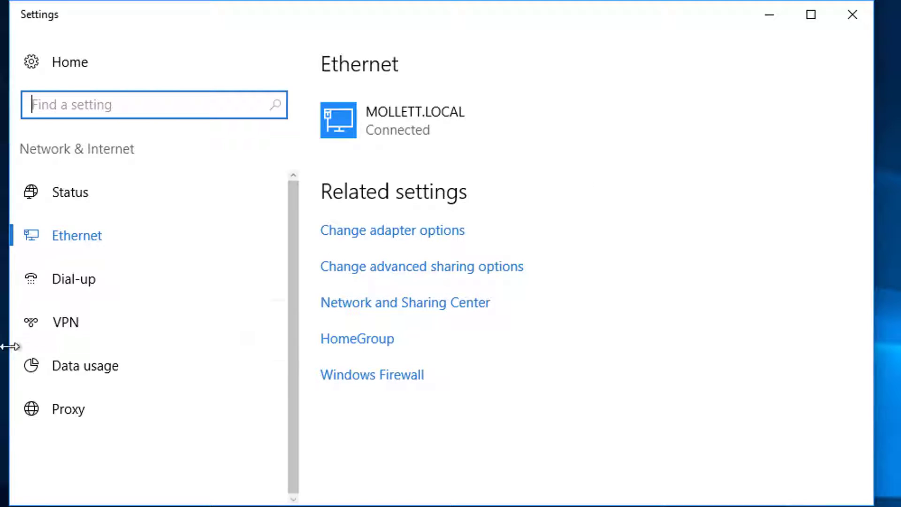
click(93, 364)
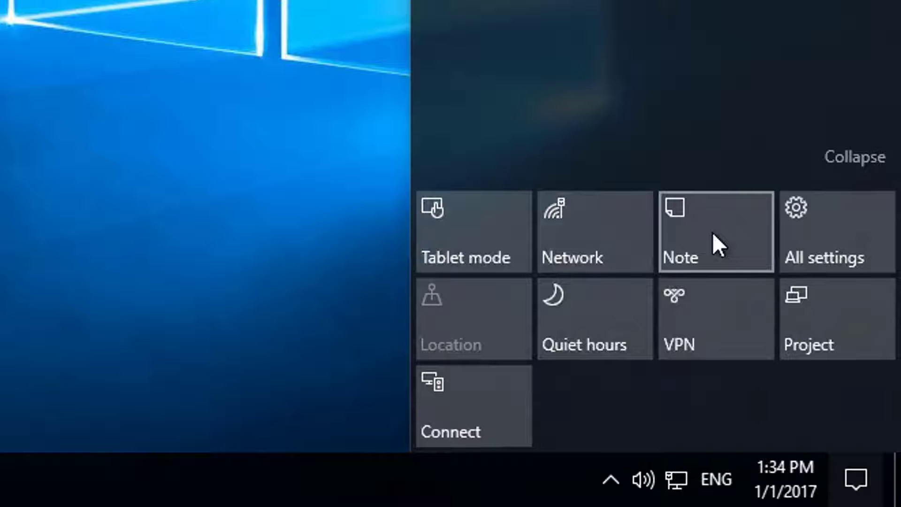
Reach Settings home via the All settings quick action, then dismiss the Action Center
key(Right)
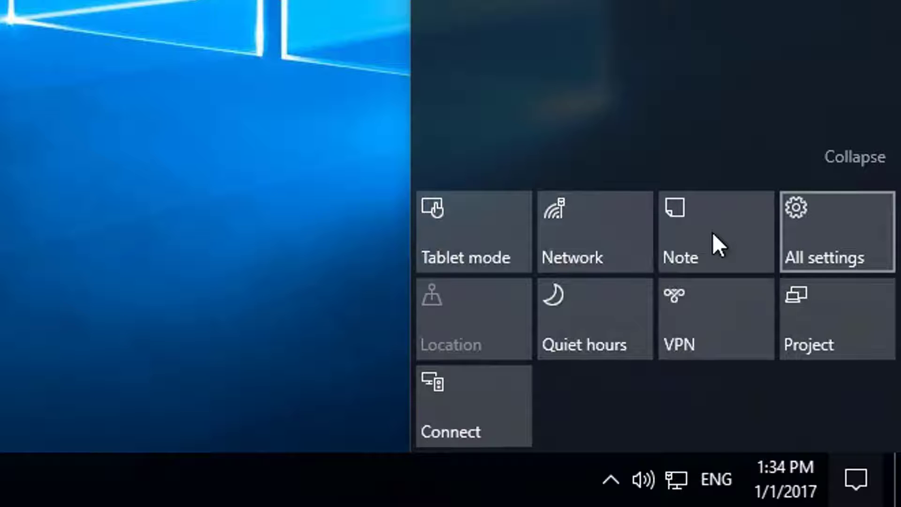
key(Return)
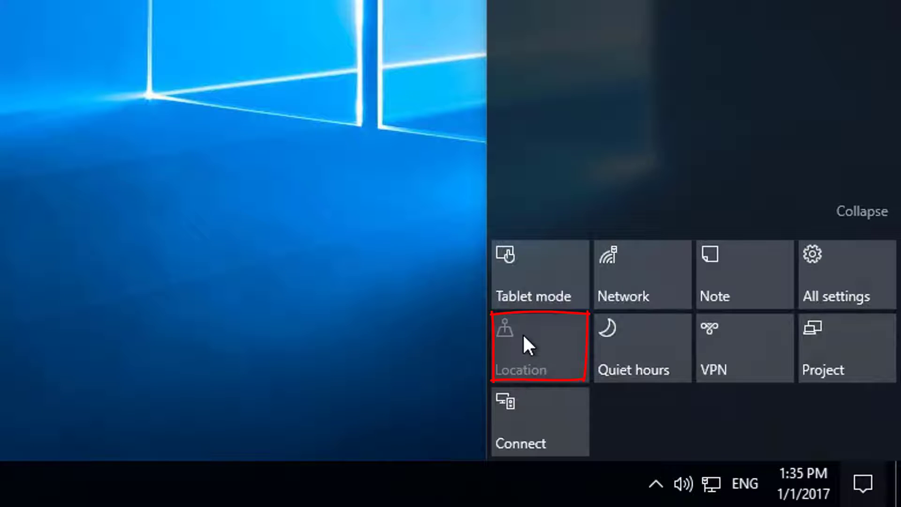
click(350, 88)
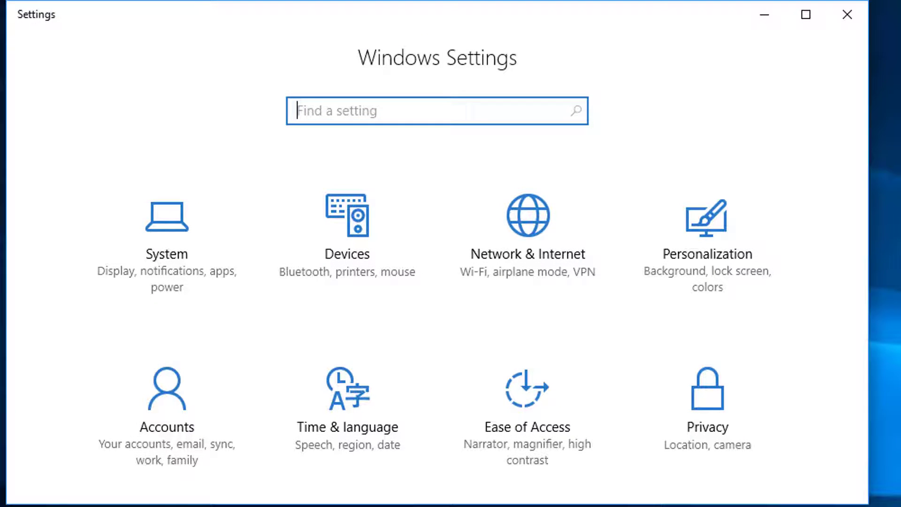
View the Location page under Privacy settings, then close the Settings window
click(708, 399)
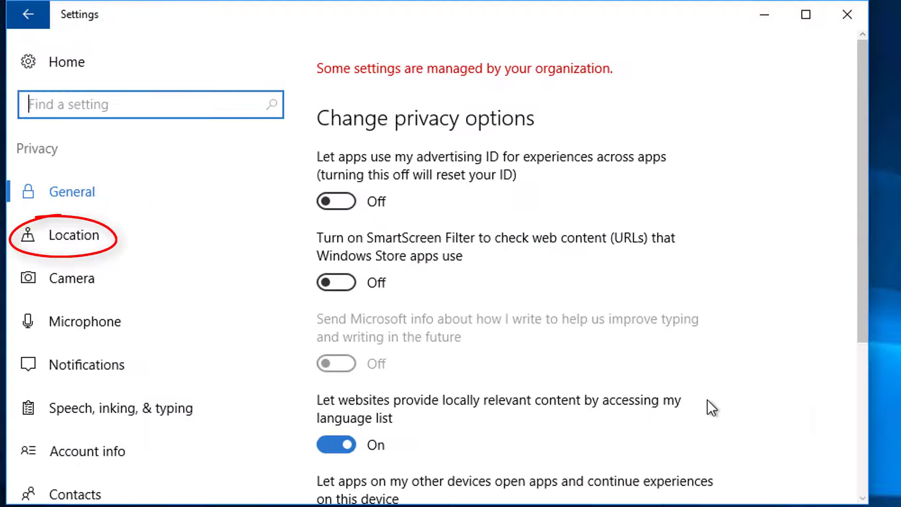
click(77, 238)
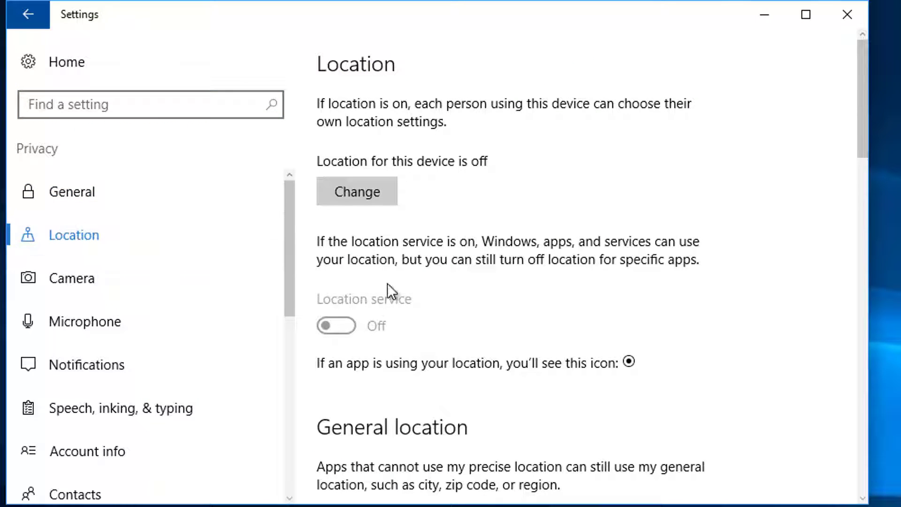
scroll(592, 292, down, 2)
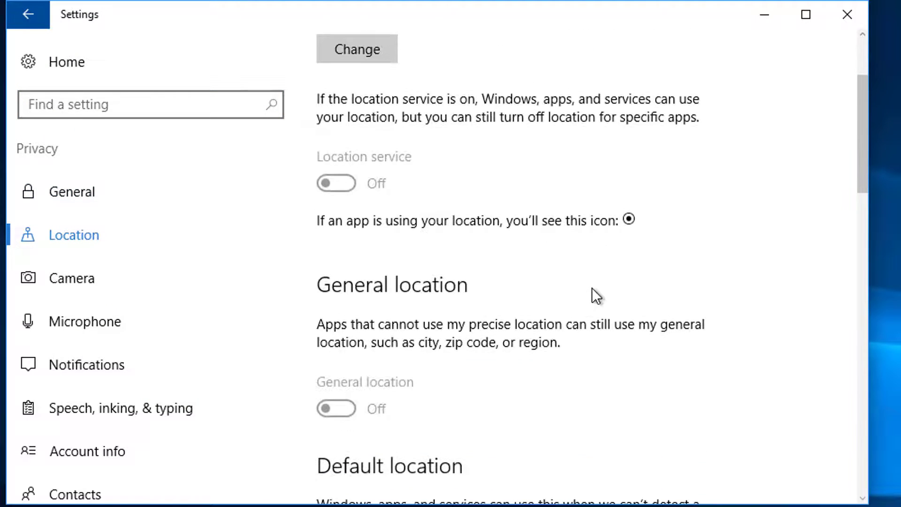
scroll(592, 293, down, 3)
scroll(594, 292, down, 4)
scroll(598, 312, down, 4)
scroll(598, 318, down, 4)
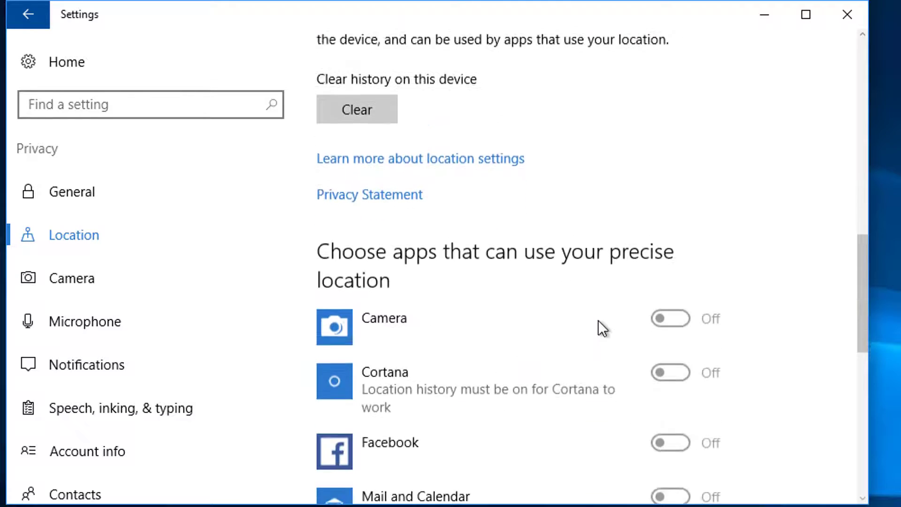
scroll(598, 326, down, 4)
scroll(582, 332, down, 4)
scroll(582, 332, down, 1)
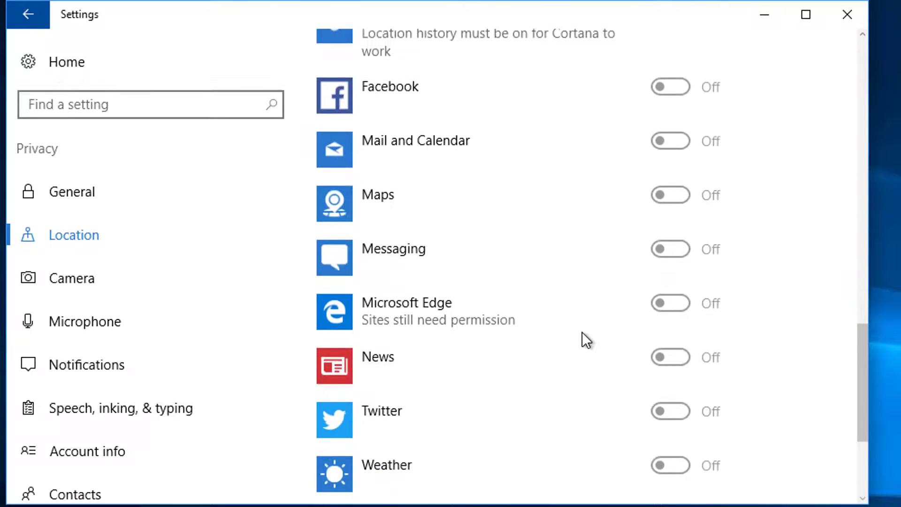
scroll(582, 331, down, 3)
scroll(581, 334, down, 1)
scroll(580, 334, up, 3)
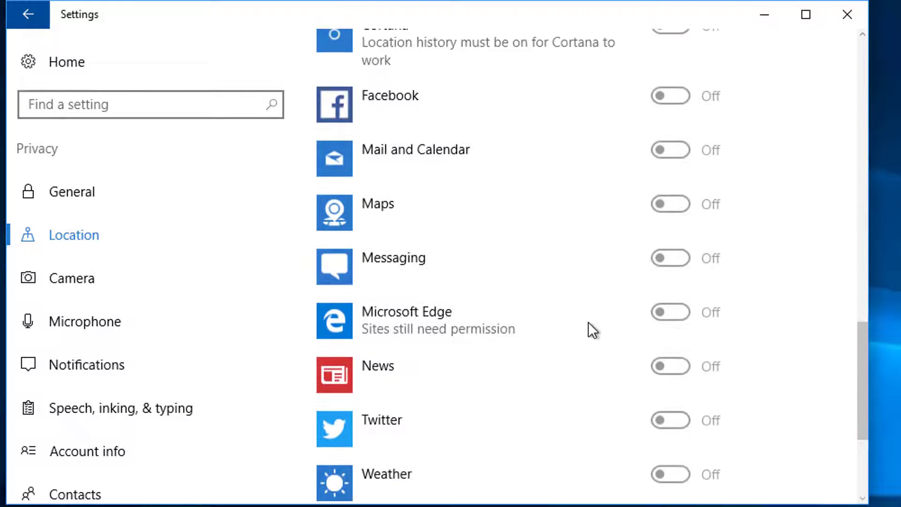
scroll(590, 335, up, 1)
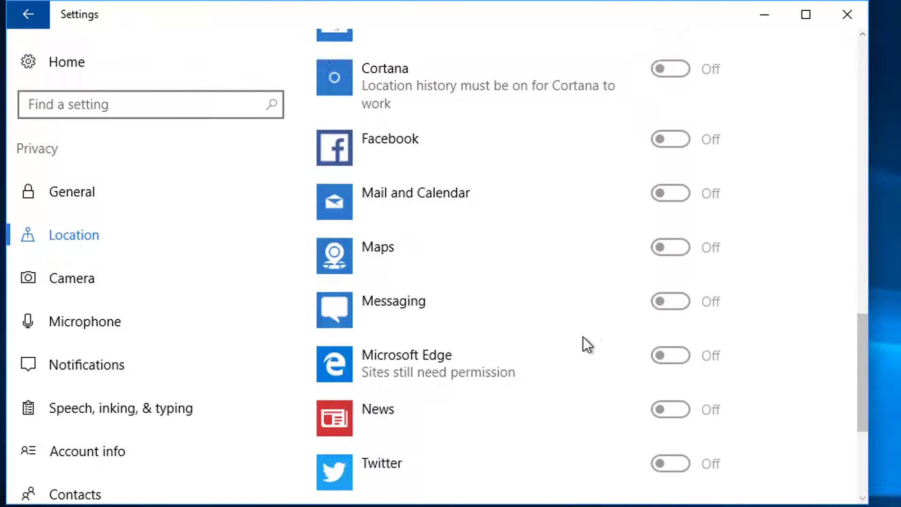
scroll(583, 343, up, 1)
scroll(577, 346, up, 2)
scroll(577, 345, up, 2)
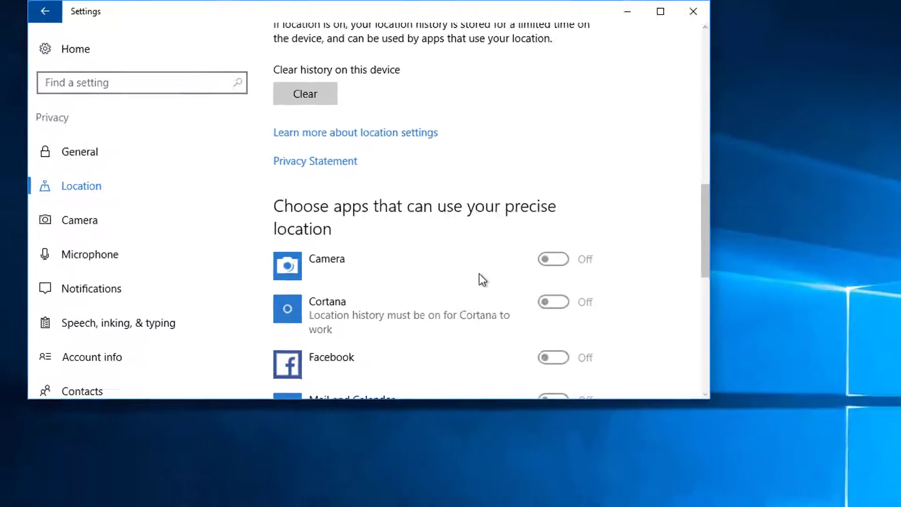
scroll(577, 345, up, 2)
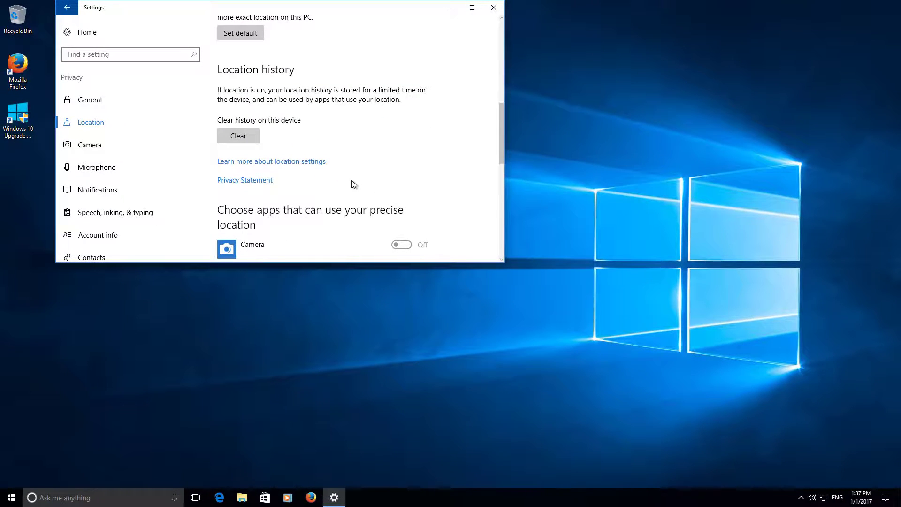
scroll(353, 182, up, 4)
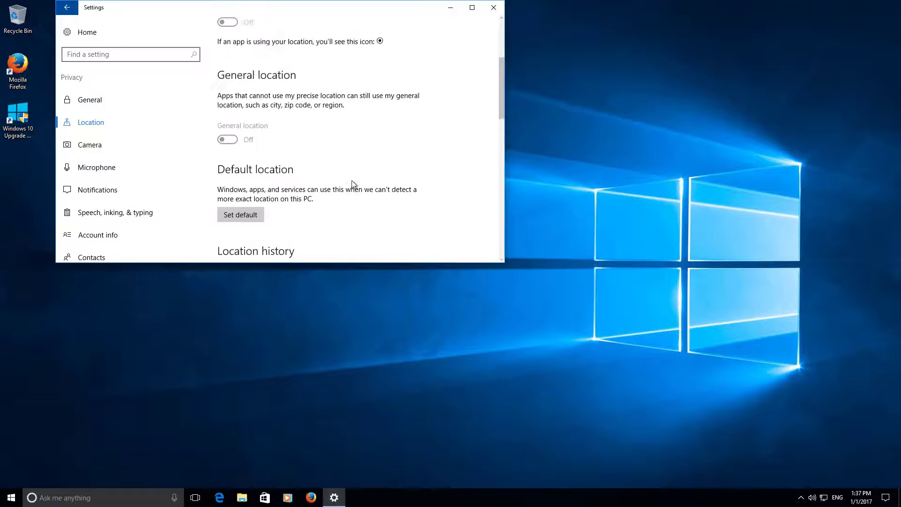
scroll(351, 181, up, 1)
scroll(352, 180, up, 2)
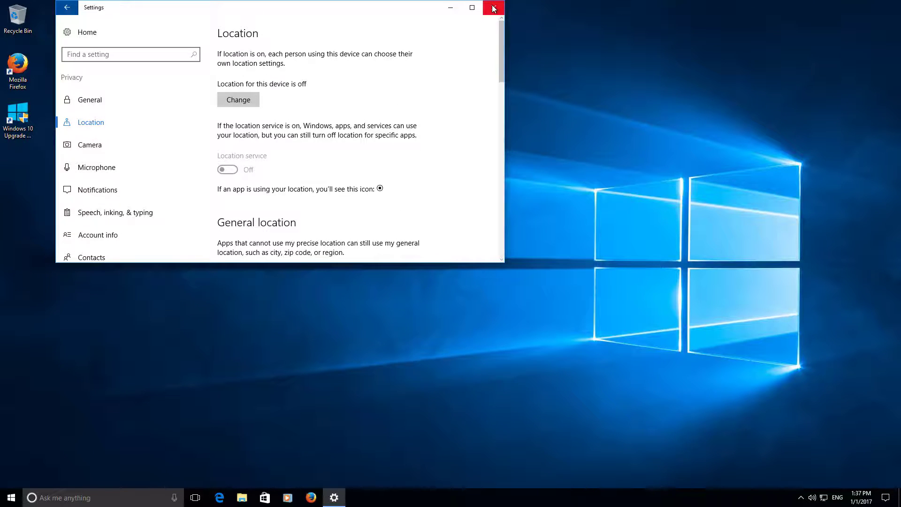
click(493, 7)
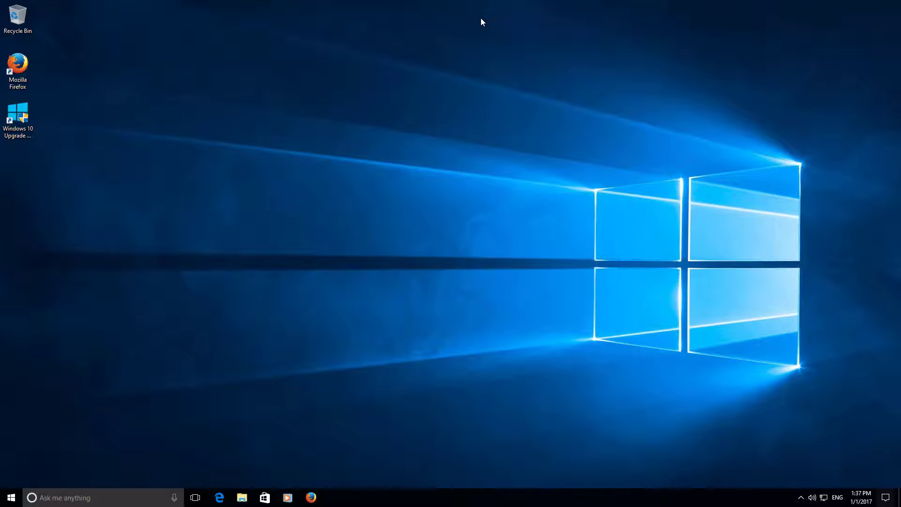
Bring up the Action Center quick actions with Win+A
key(super+a)
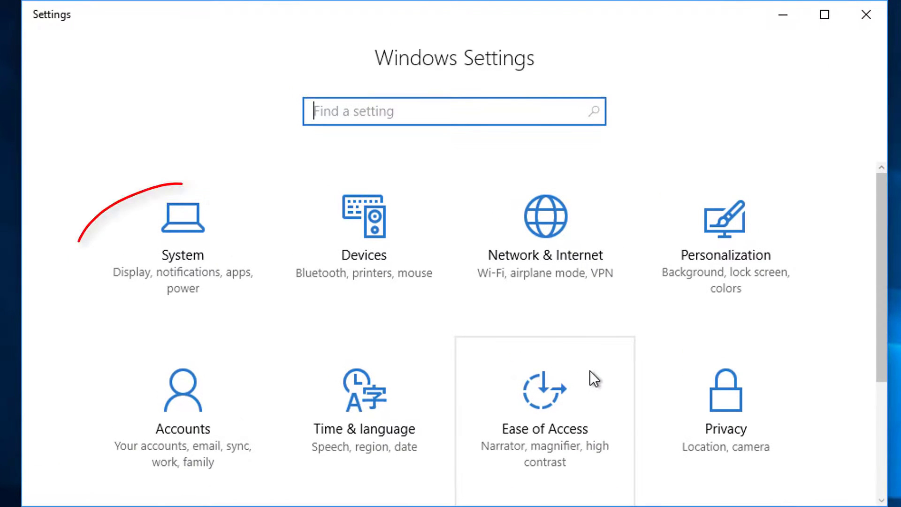
Go to System > Notifications & actions > Add or remove quick actions
click(180, 239)
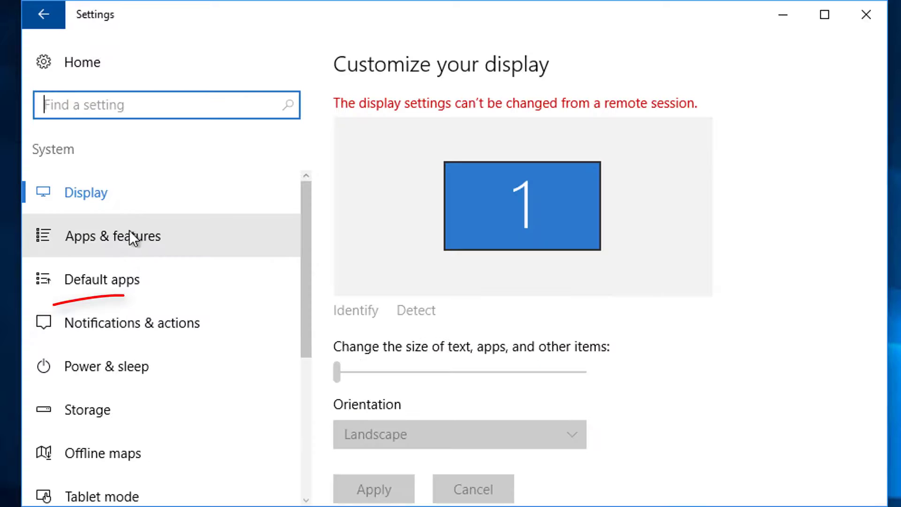
click(88, 324)
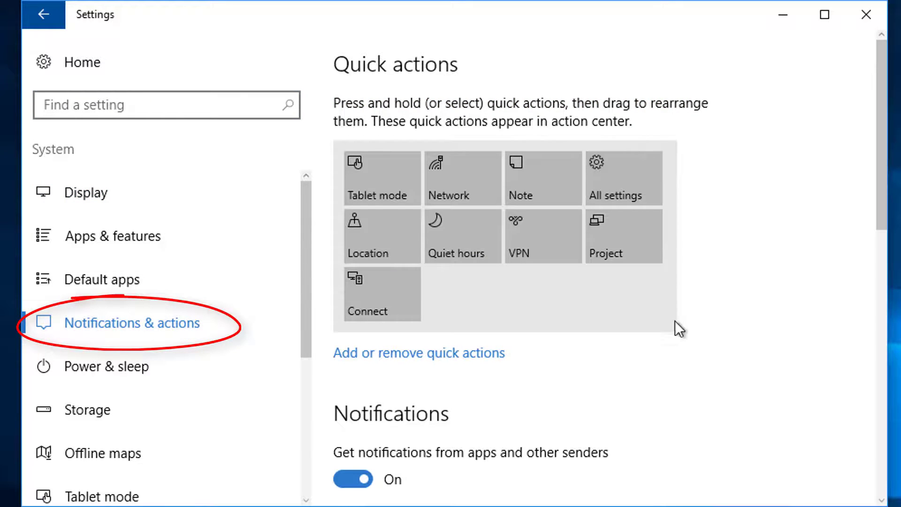
click(413, 355)
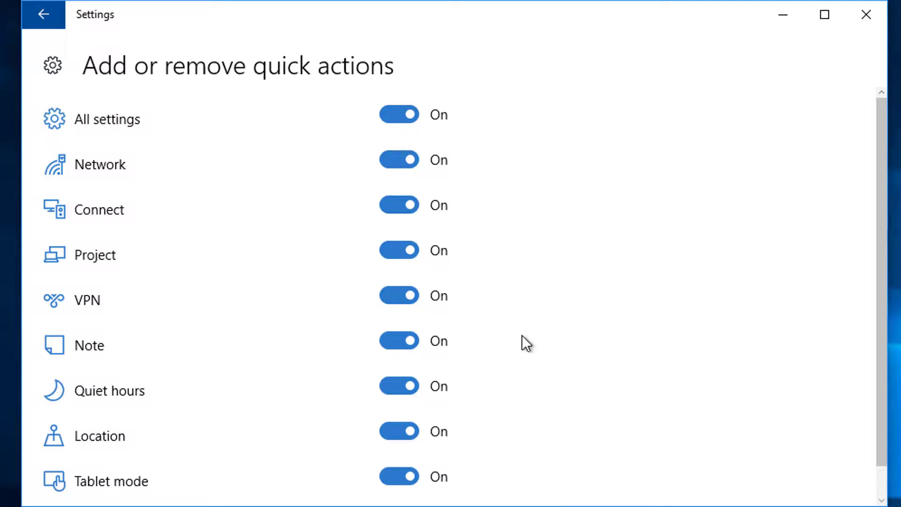
scroll(521, 335, down, 1)
scroll(554, 175, up, 1)
Switch off the VPN, Note, Tablet mode, Location, Connect and Project quick actions
click(402, 296)
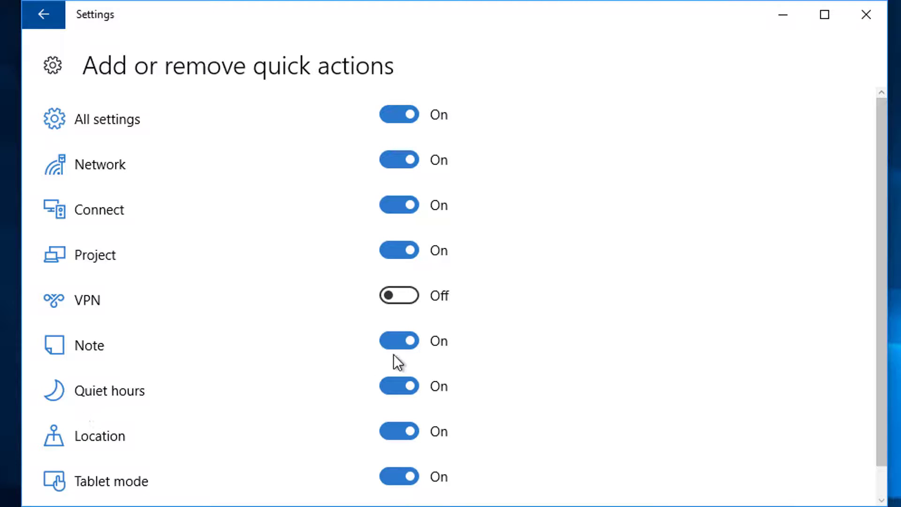
click(396, 340)
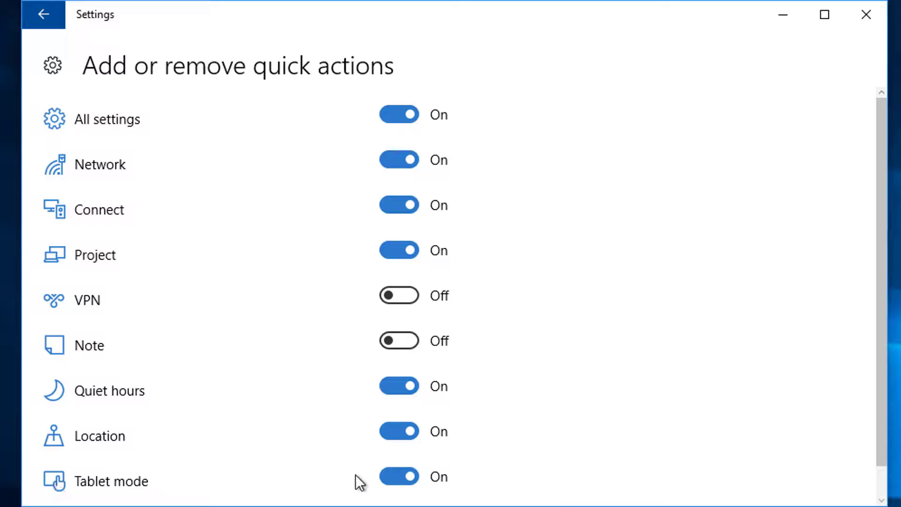
click(399, 478)
click(399, 432)
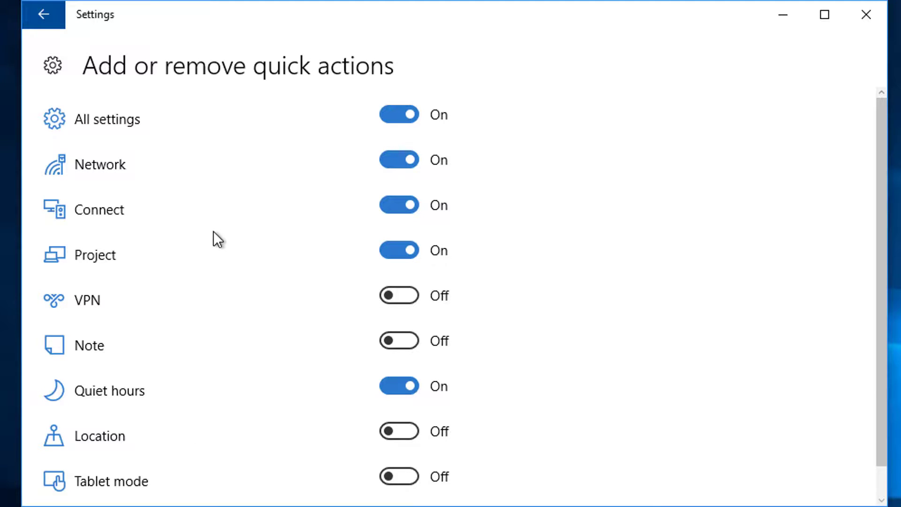
click(416, 207)
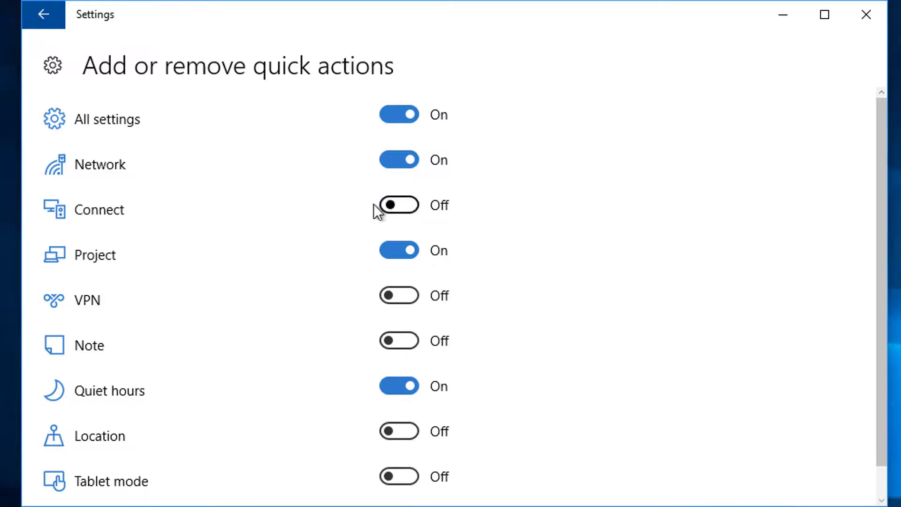
click(405, 253)
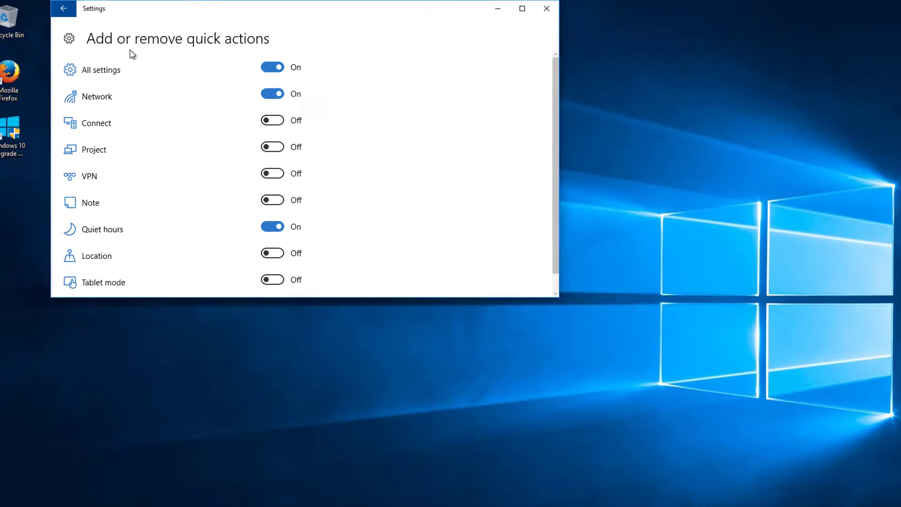